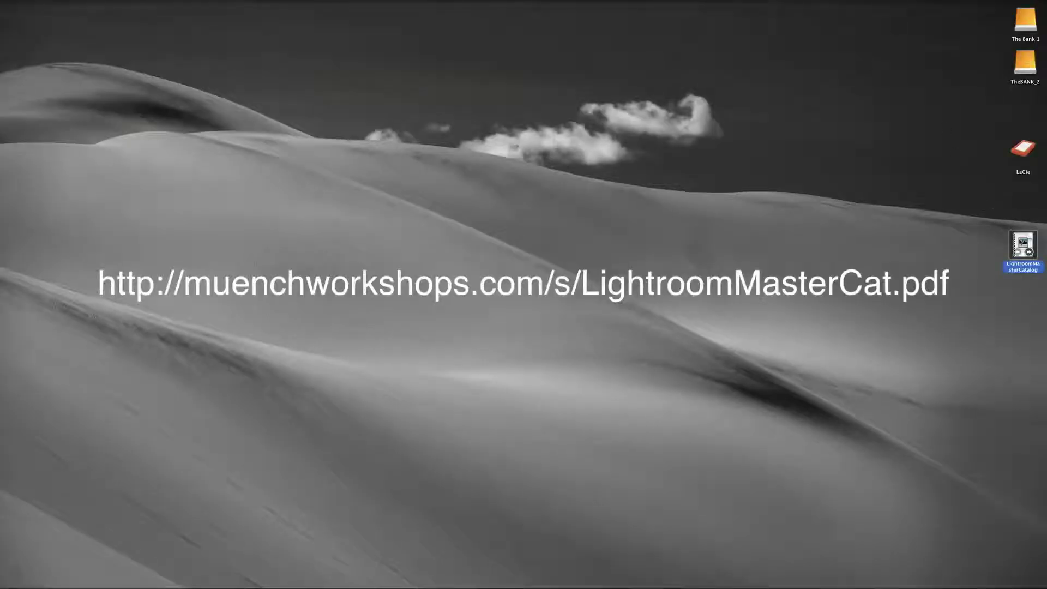
- Preview the LightroomMasterCatalog PDF from the desktop in Quick Look
{"action": "key", "text": "space"}
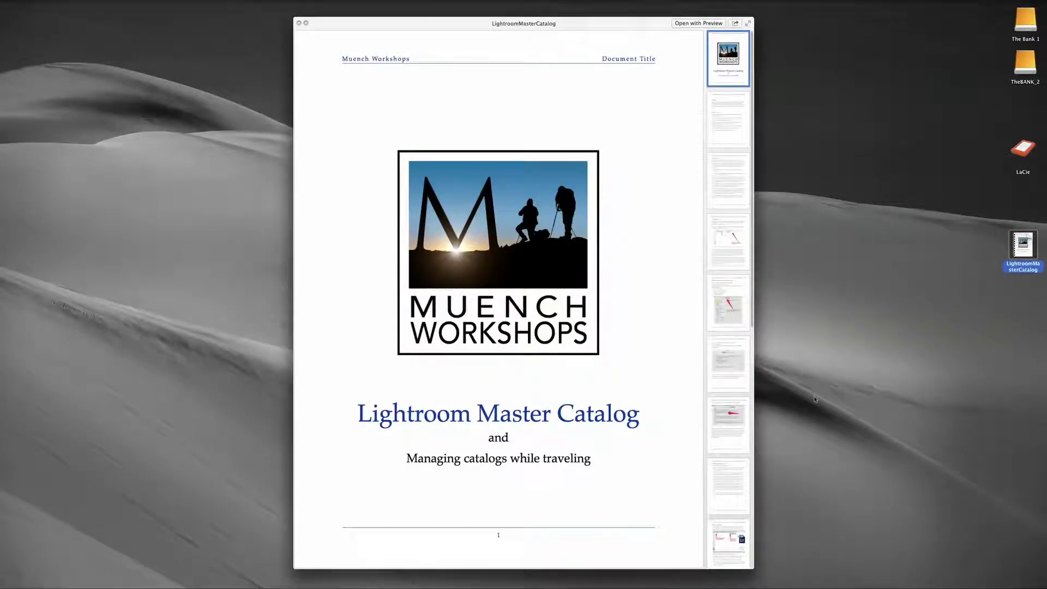
- Jump to page 7 of the guide, the 'Creating temp/shoot catalog' instructions
{"action": "left_click", "coordinate": [729, 479]}
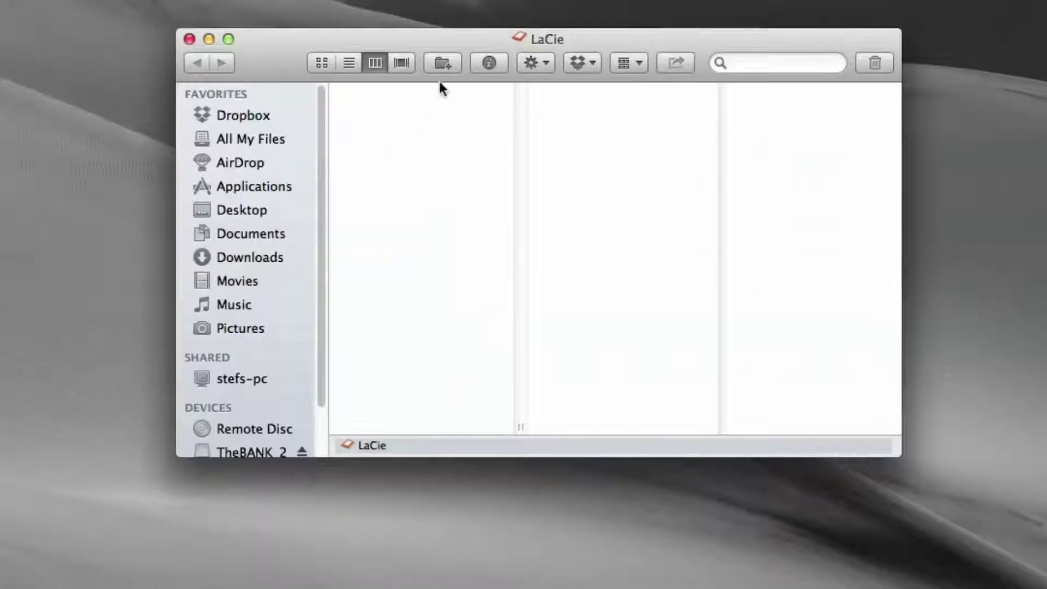
- Create two folders, Images and LR catalogs, at the LaCie drive's top level
{"action": "left_click", "coordinate": [444, 64]}
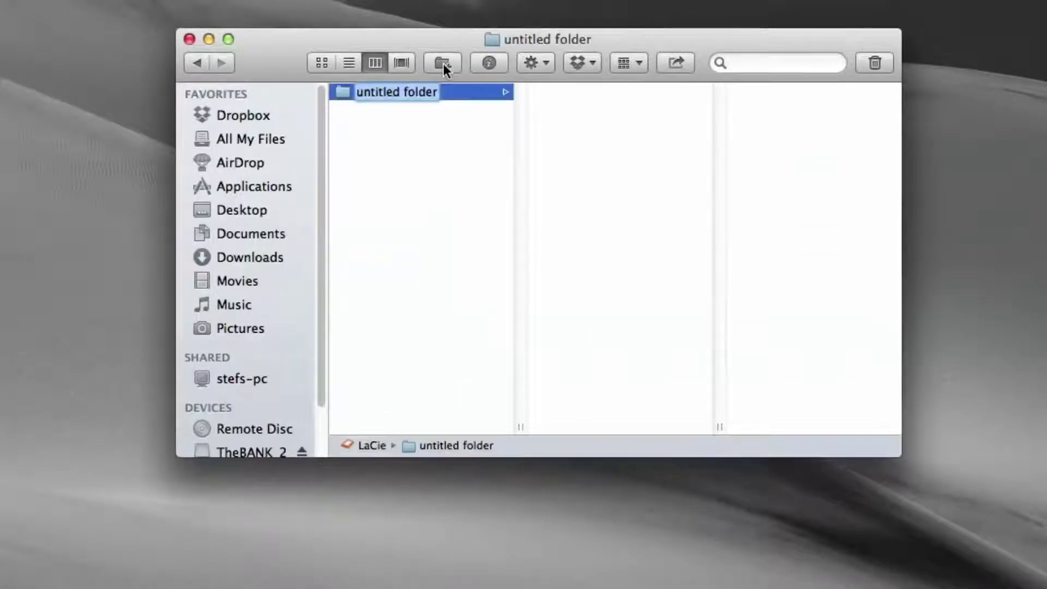
{"action": "type", "text": "Images"}
{"action": "key", "text": "Return"}
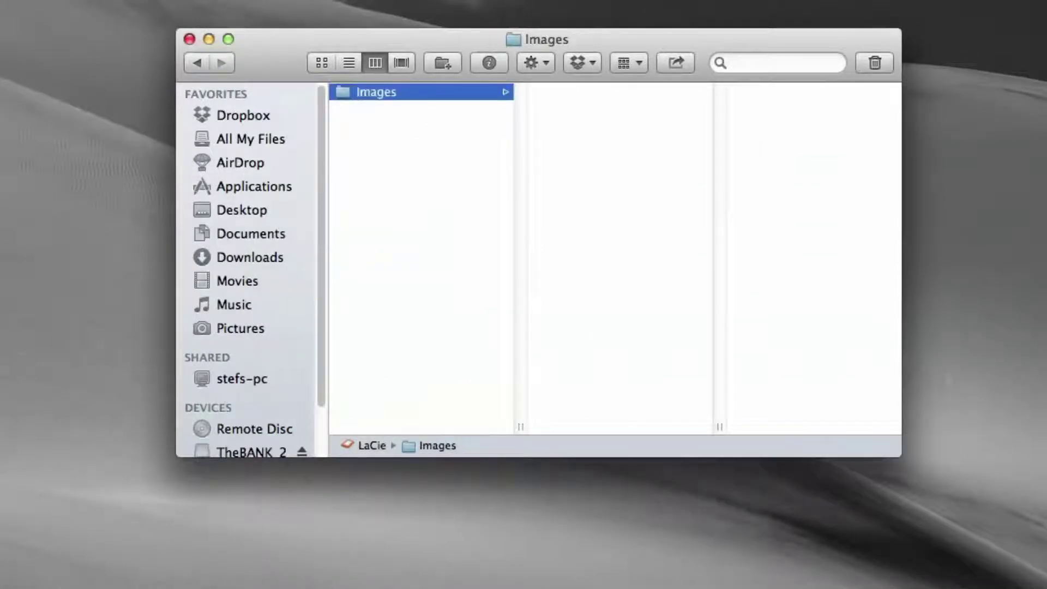
{"action": "left_click", "coordinate": [352, 130]}
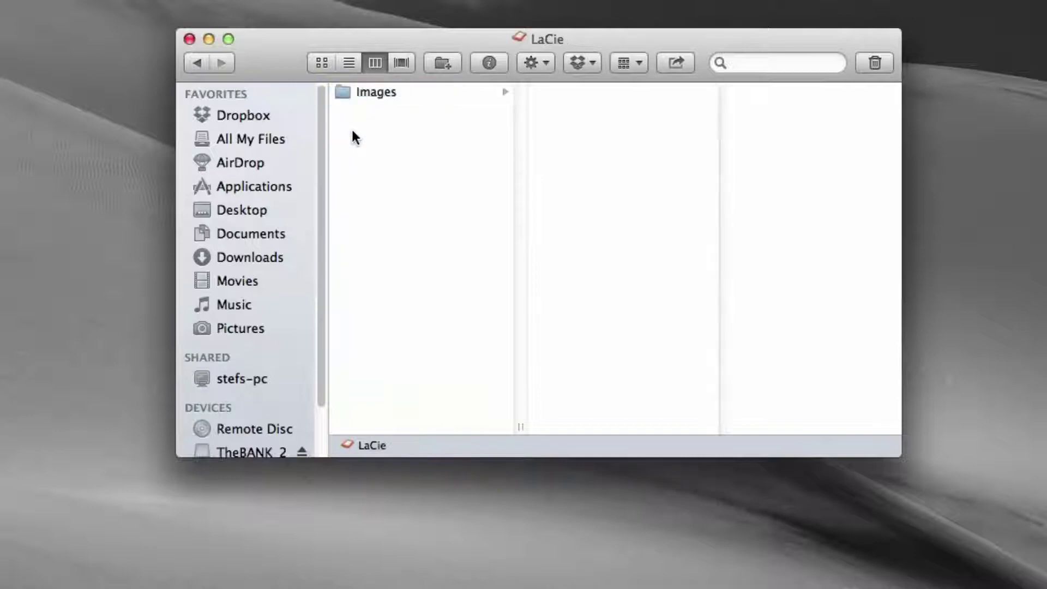
{"action": "left_click", "coordinate": [434, 61]}
{"action": "type", "text": "LR d"}
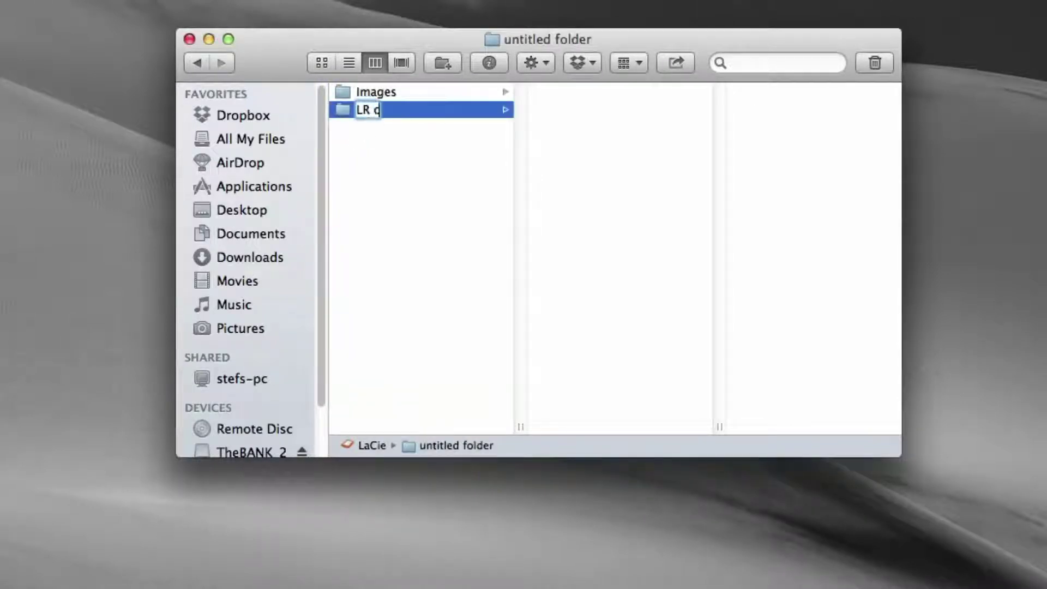
{"action": "type", "text": "atalogs"}
{"action": "key", "text": "Return"}
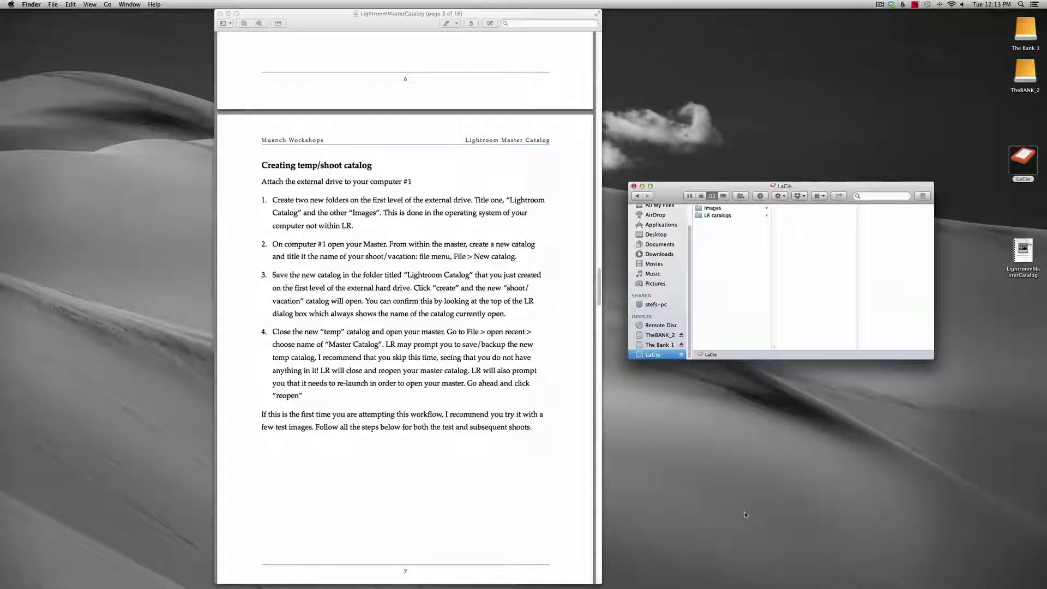
- Restore the minimized Lightroom window from the Dock
{"action": "left_click", "coordinate": [736, 574]}
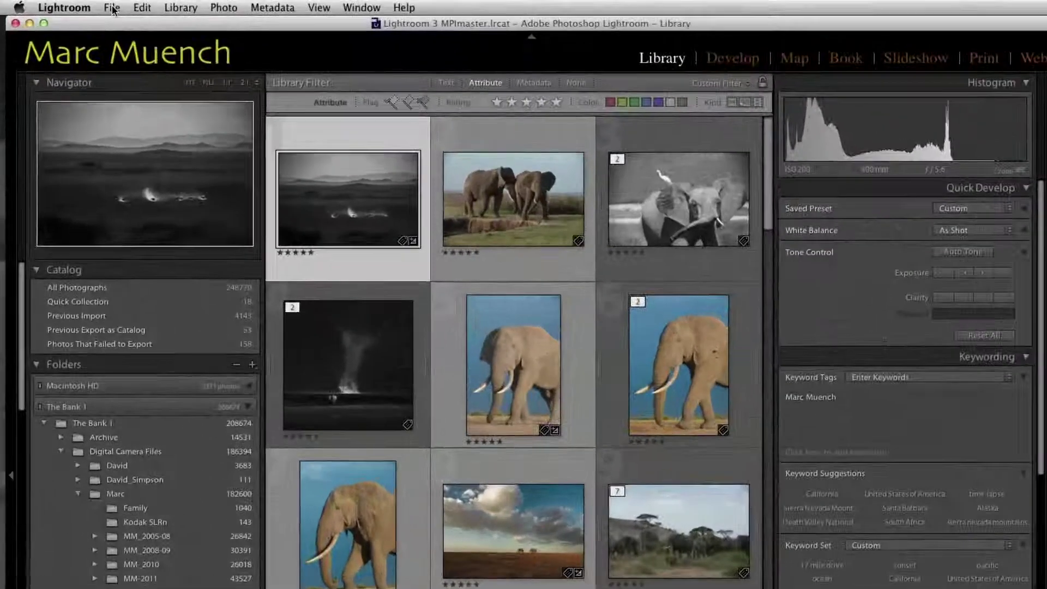
- Create a new Lightroom catalog named temp in the LaCie drive's LR catalogs folder
{"action": "left_click", "coordinate": [65, 5]}
{"action": "left_click", "coordinate": [130, 24]}
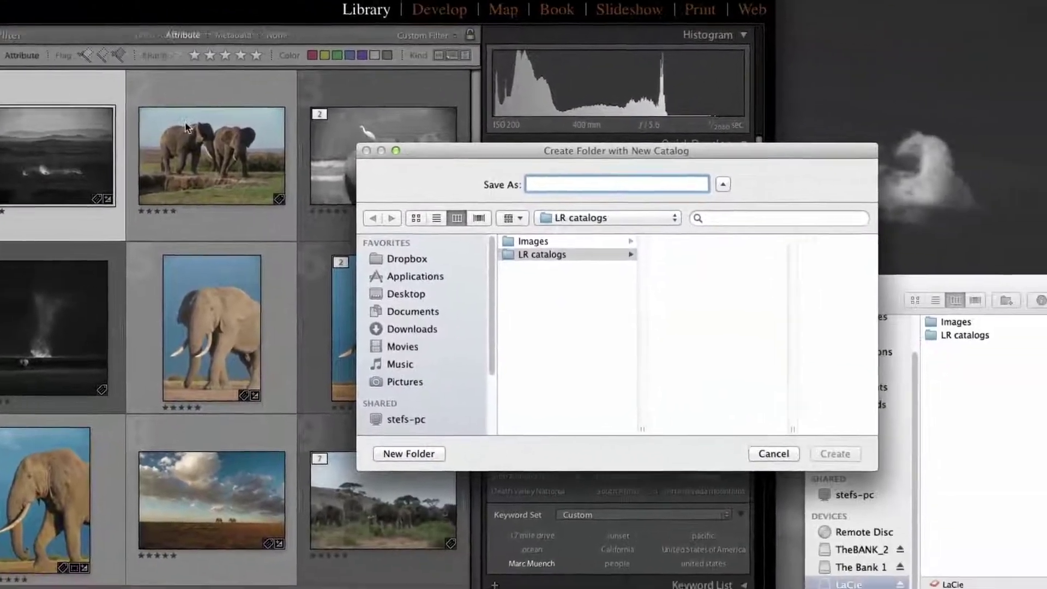
{"action": "type", "text": "temp"}
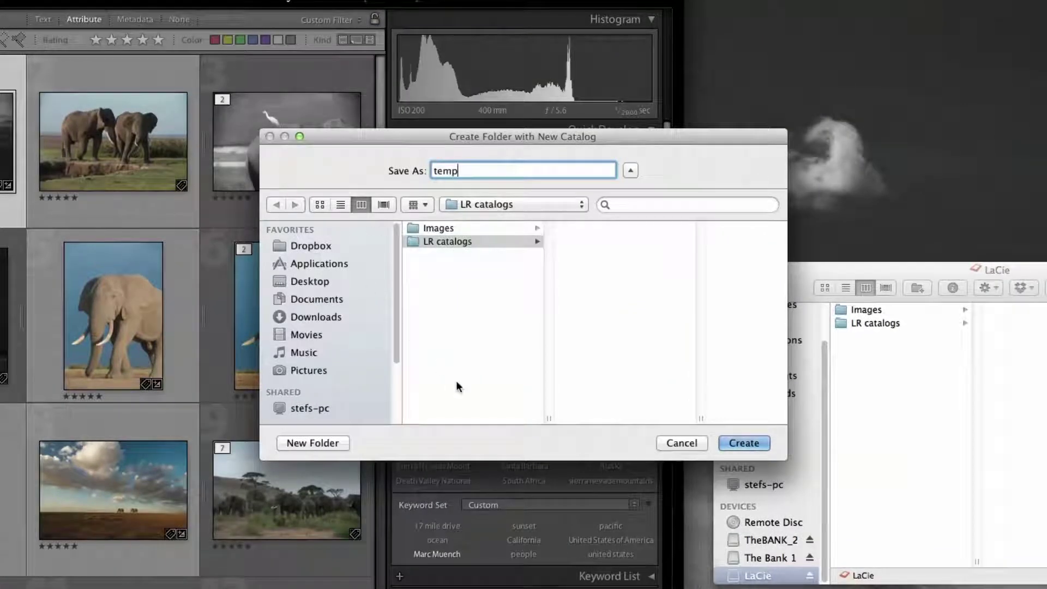
{"action": "left_click", "coordinate": [429, 386]}
{"action": "scroll", "coordinate": [343, 363], "scroll_direction": "down", "scroll_amount": 3}
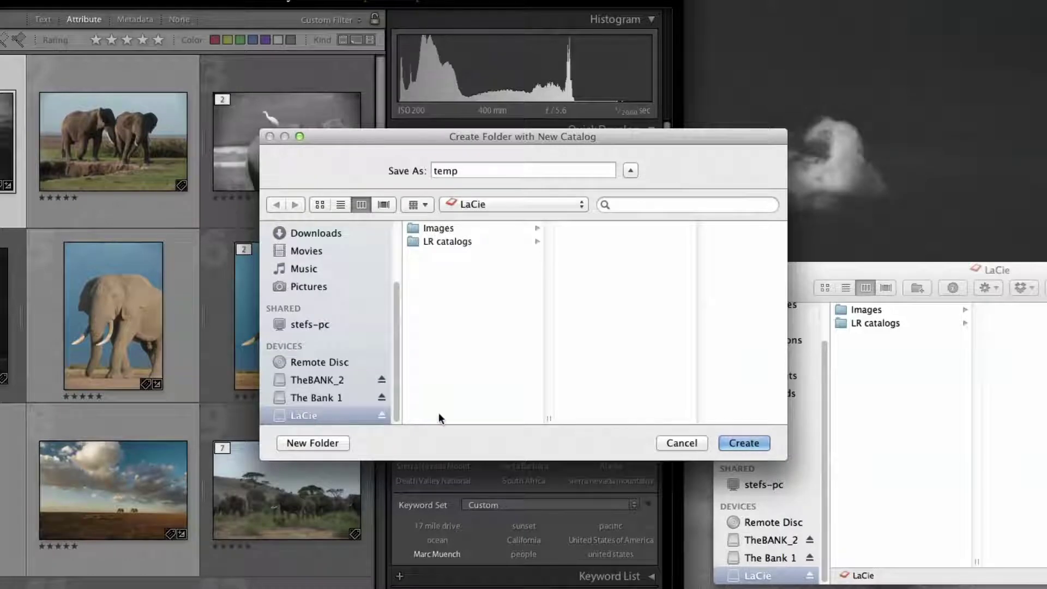
{"action": "left_click", "coordinate": [440, 241]}
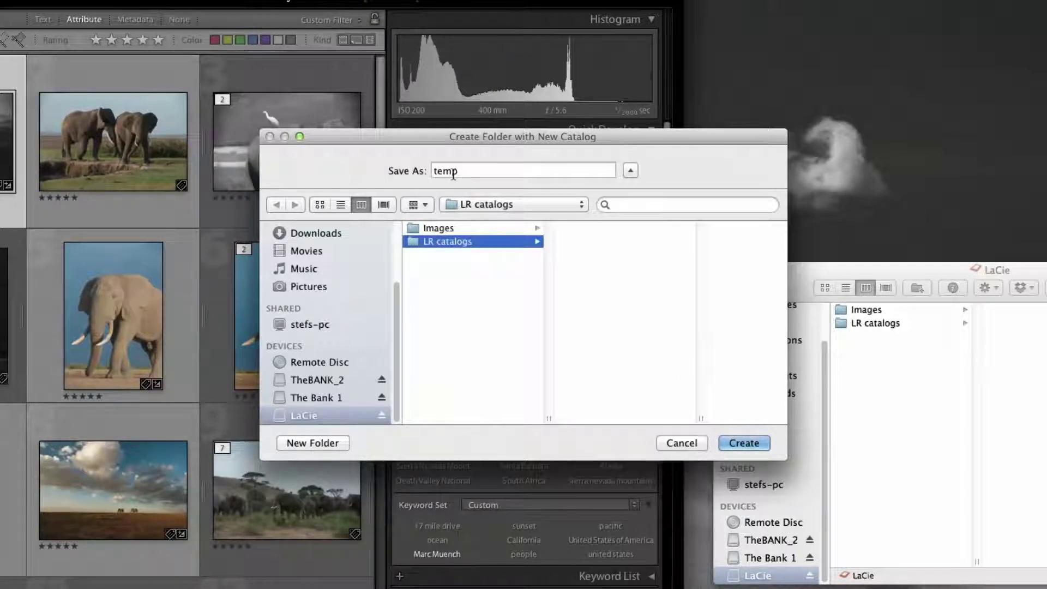
{"action": "left_click", "coordinate": [741, 446]}
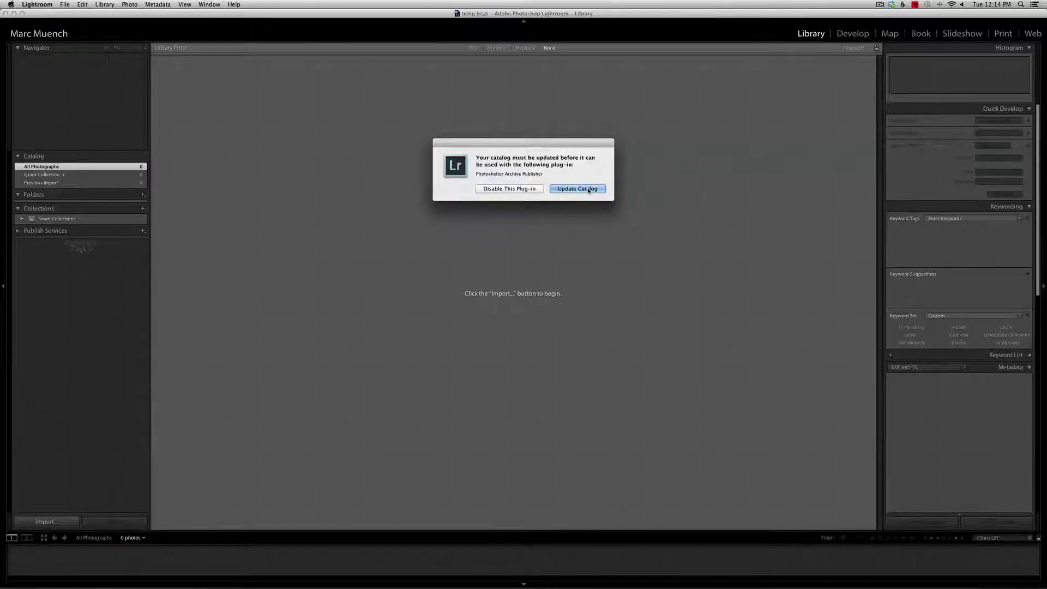
- Update the new temp catalog for the Photoshelter Archive Publisher plug-in
{"action": "left_click", "coordinate": [588, 189]}
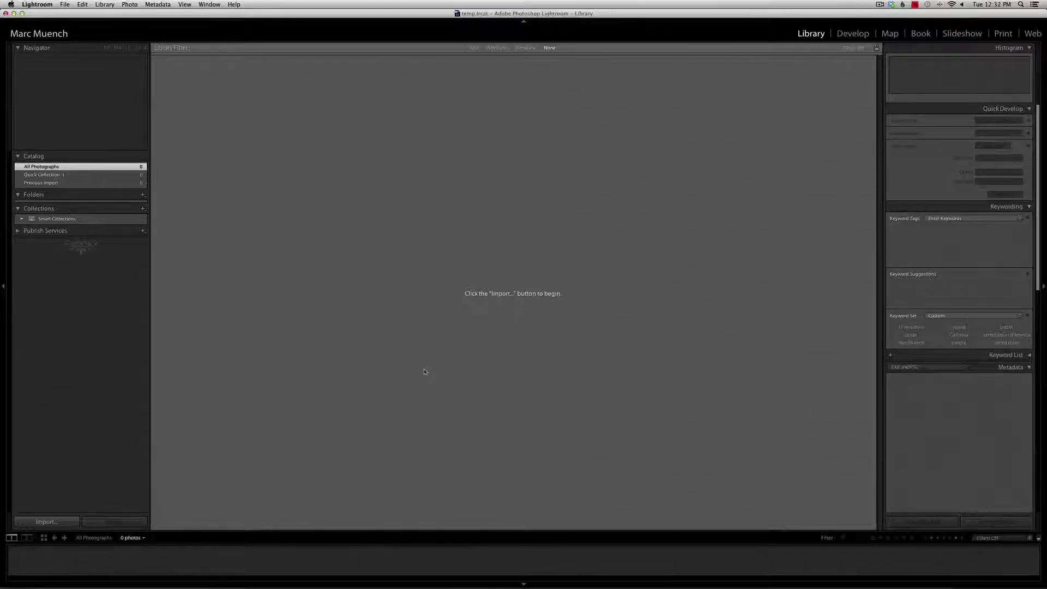
- Reopen the master catalog Lightroom 3 MPlmaster.lrcat via File > Open Recent
{"action": "left_click", "coordinate": [65, 5]}
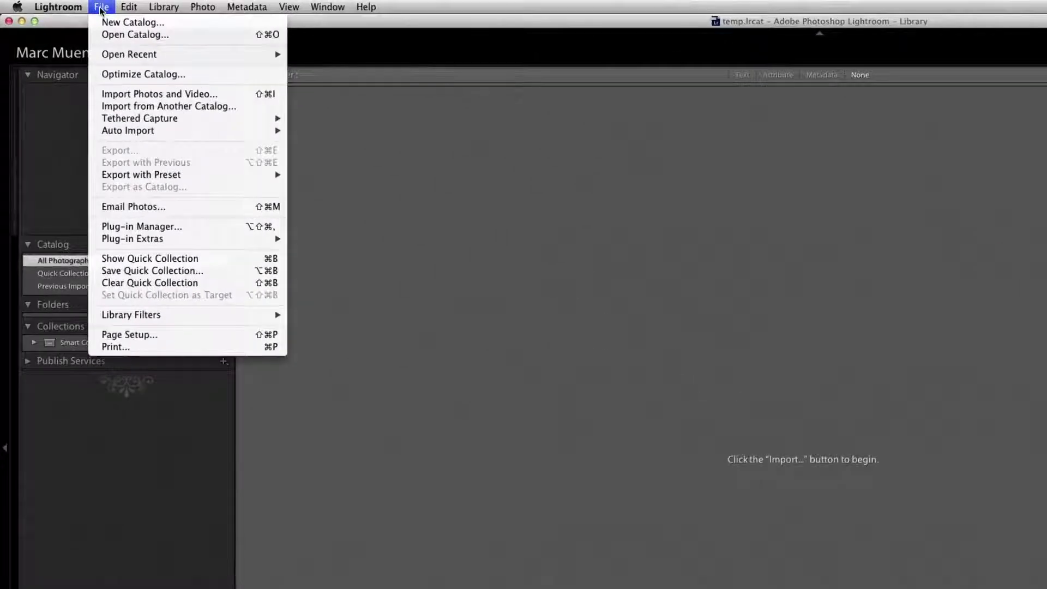
{"action": "mouse_move", "coordinate": [116, 54]}
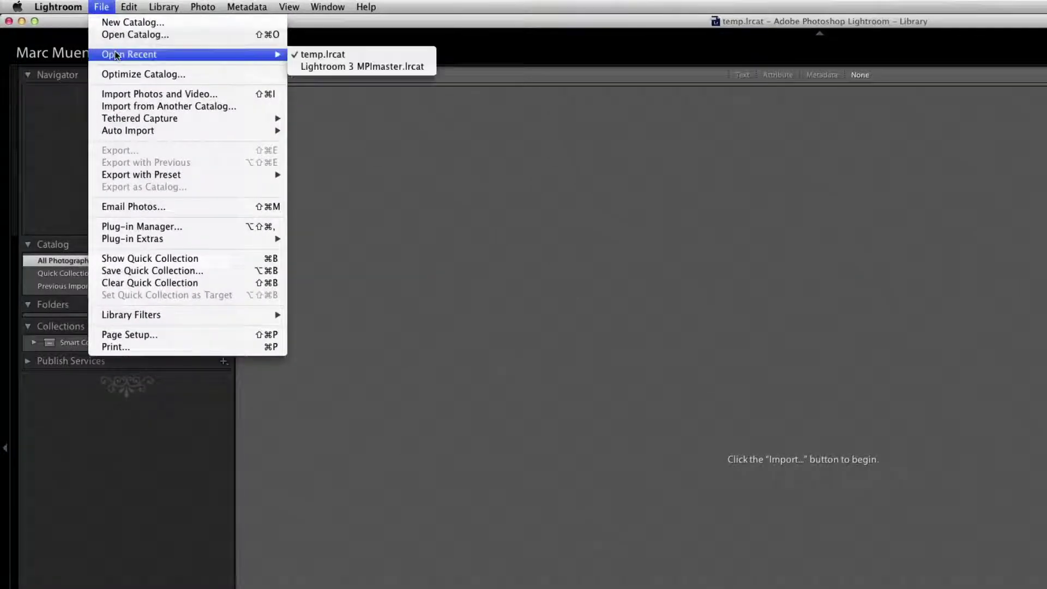
{"action": "left_click", "coordinate": [391, 67]}
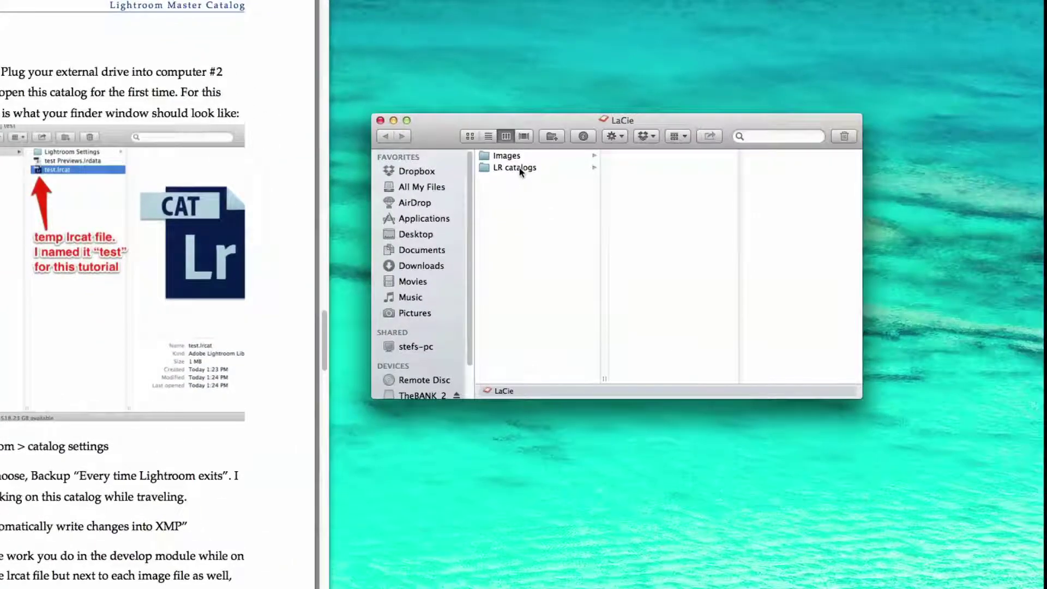
- Open temp.lrcat from LaCie's LR catalogs/temp folder in Lightroom
{"action": "left_click", "coordinate": [519, 168]}
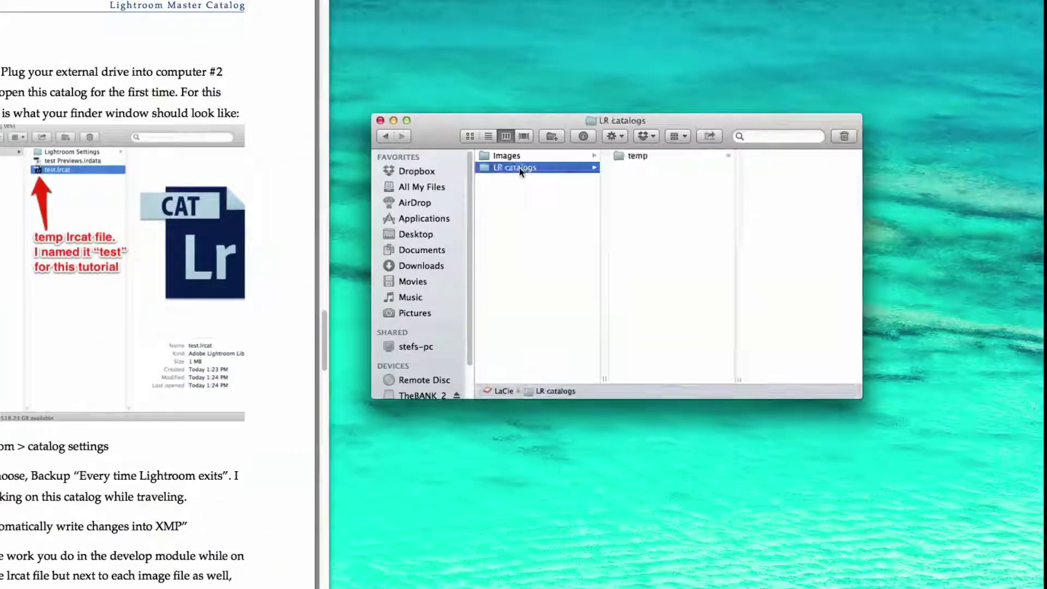
{"action": "left_click", "coordinate": [630, 157]}
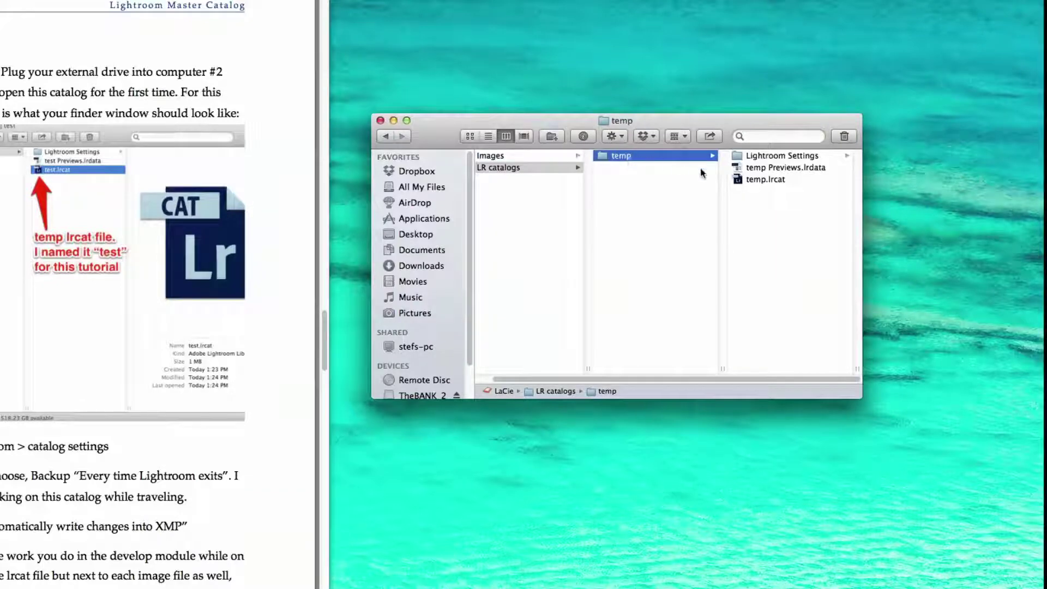
{"action": "left_click", "coordinate": [743, 182]}
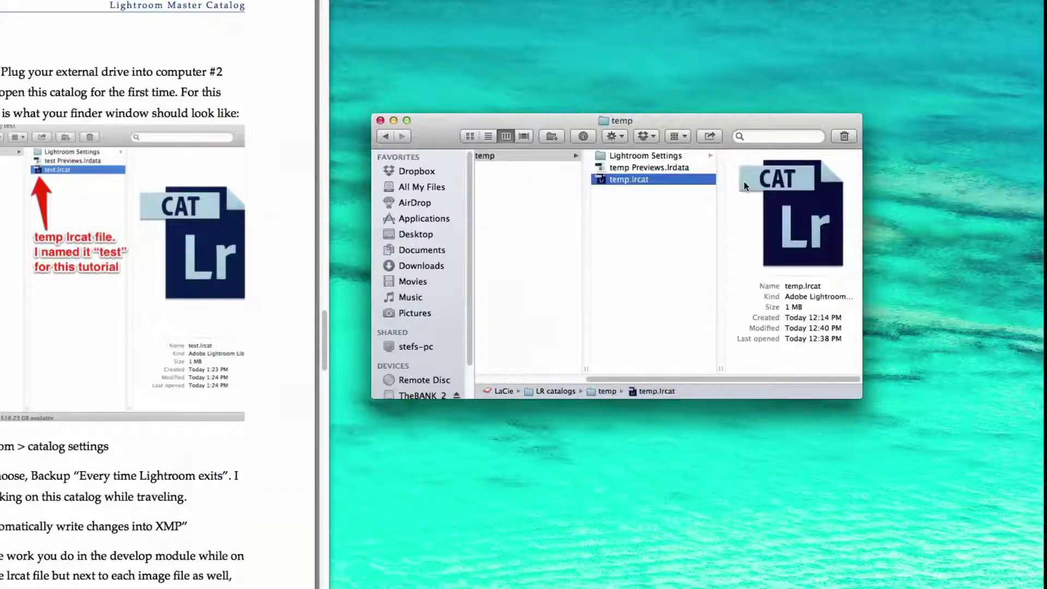
{"action": "double_click", "coordinate": [602, 182]}
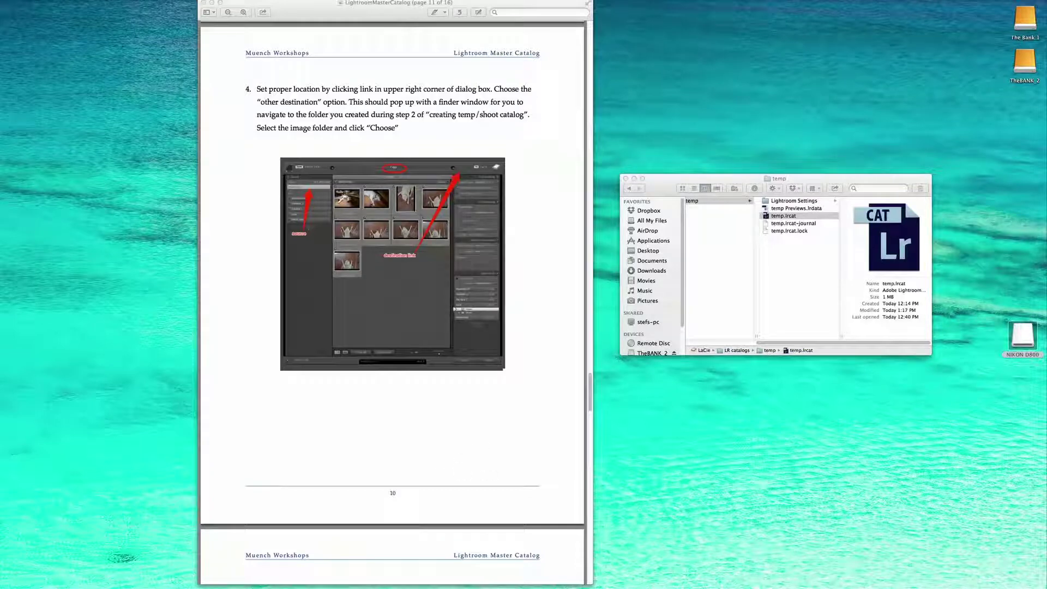
- Bring the minimized Lightroom window with the temp catalog back on screen
{"action": "mouse_move", "coordinate": [556, 587]}
{"action": "left_click", "coordinate": [734, 572]}
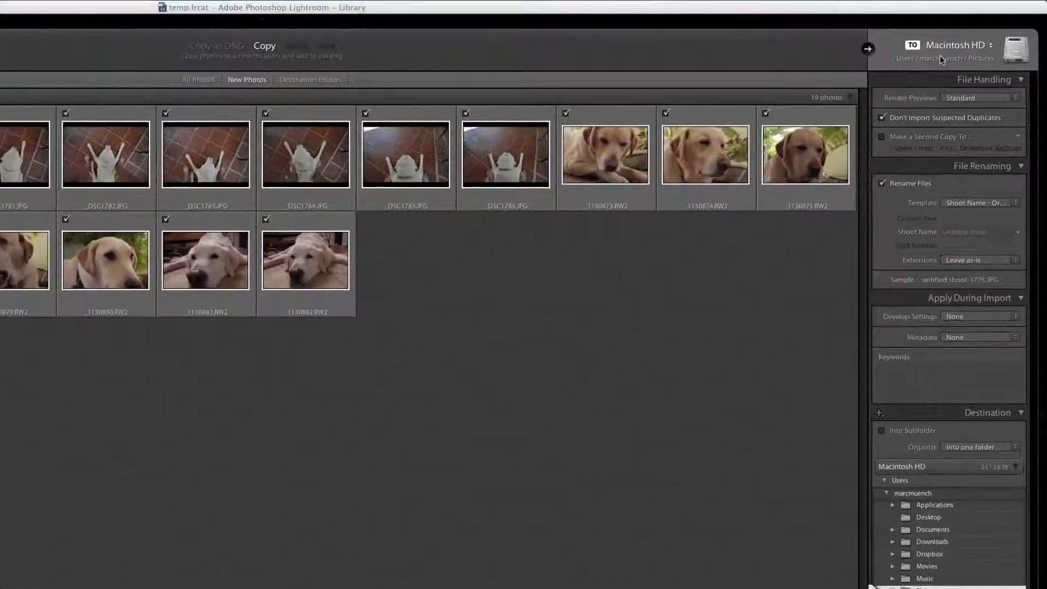
- Choose LaCie > Images as the custom import destination folder for the card photos
{"action": "left_click", "coordinate": [934, 60]}
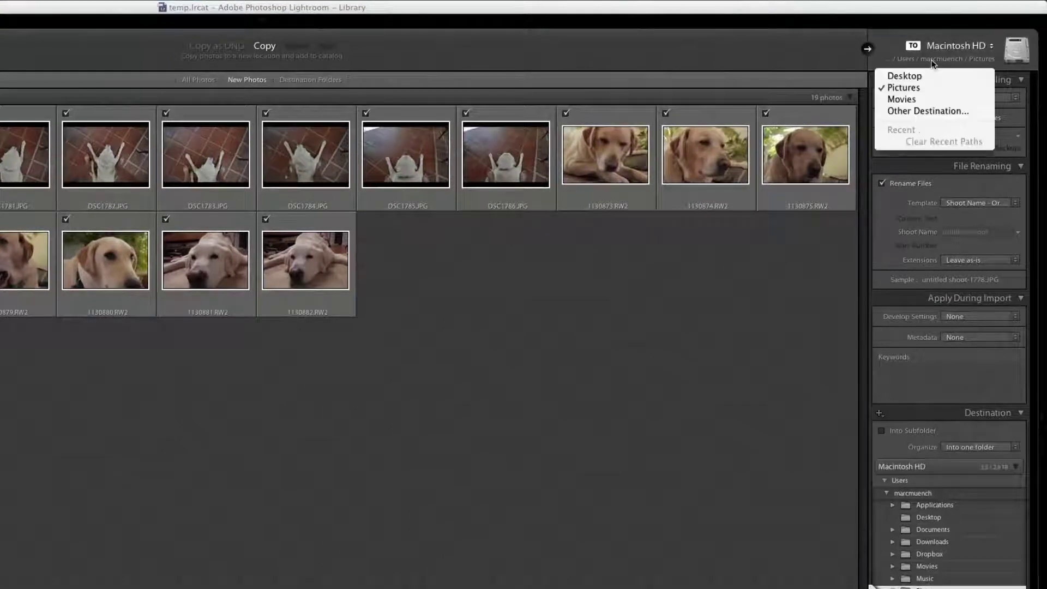
{"action": "left_click", "coordinate": [918, 111]}
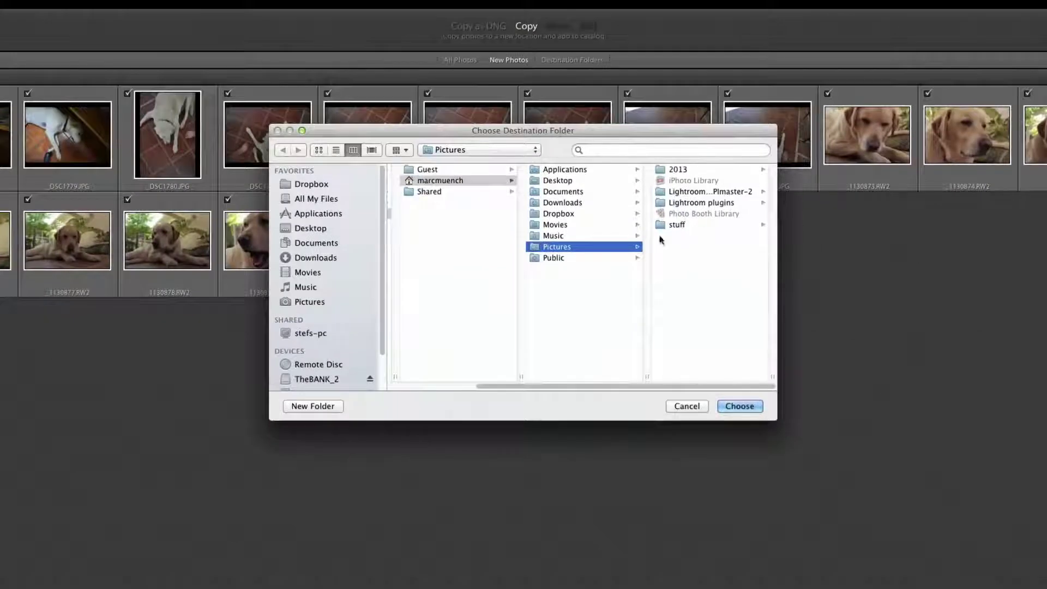
{"action": "scroll", "coordinate": [311, 303], "scroll_direction": "down", "scroll_amount": 3}
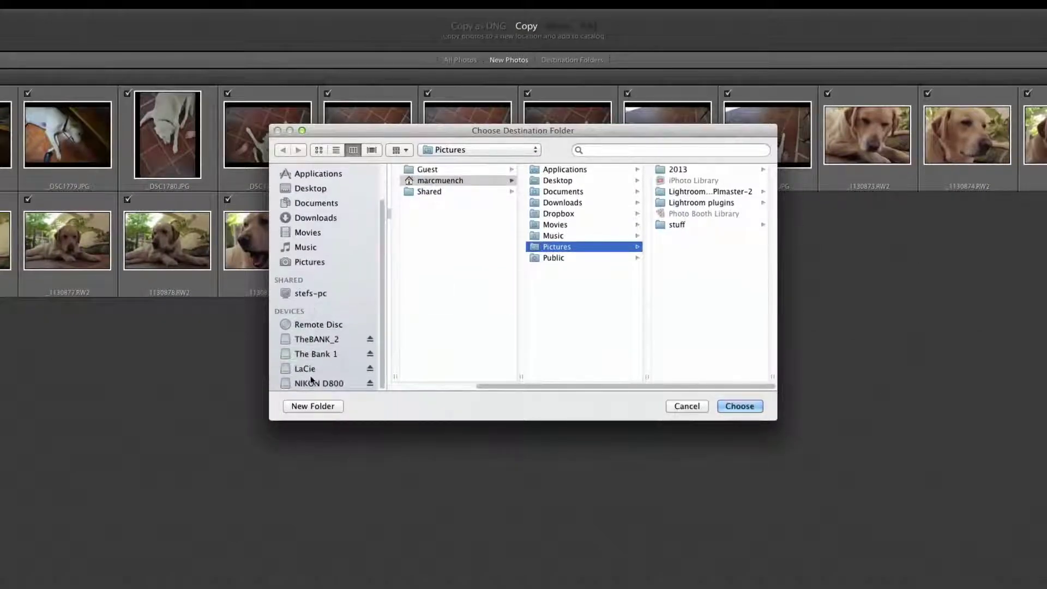
{"action": "left_click", "coordinate": [306, 368]}
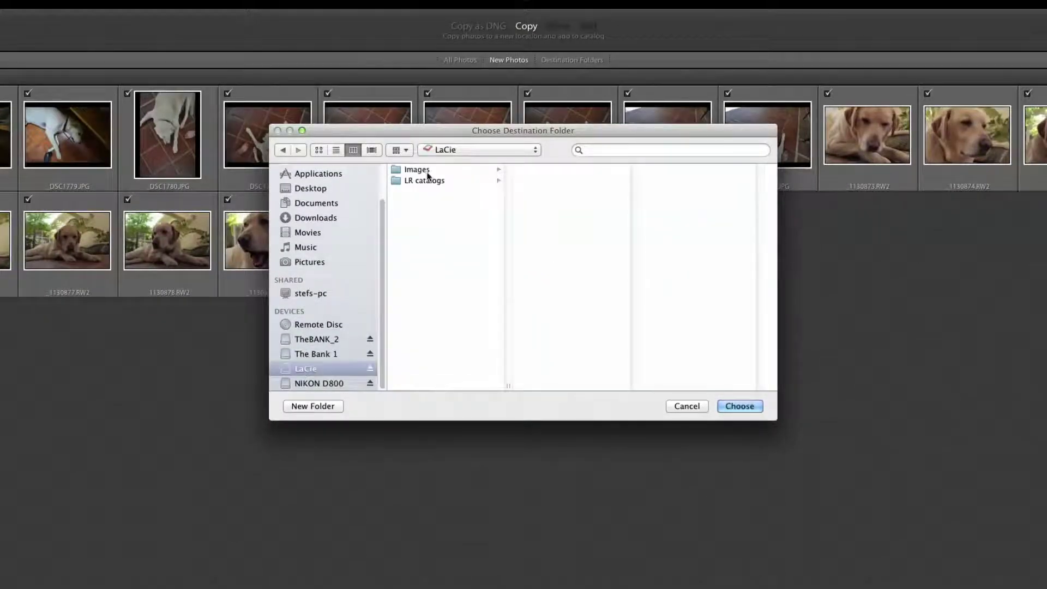
{"action": "left_click", "coordinate": [426, 171]}
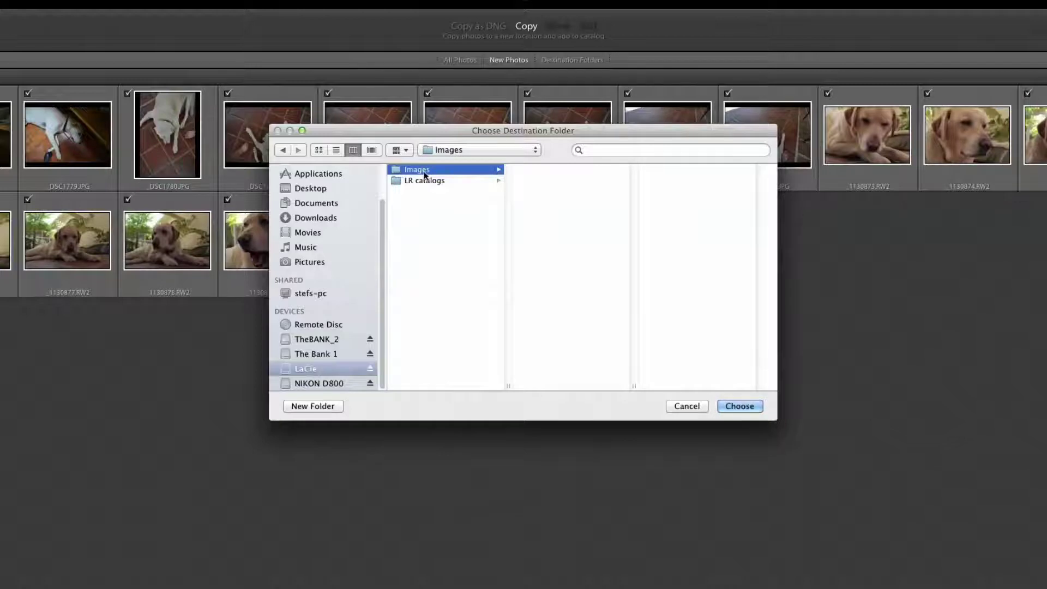
{"action": "left_click", "coordinate": [749, 410]}
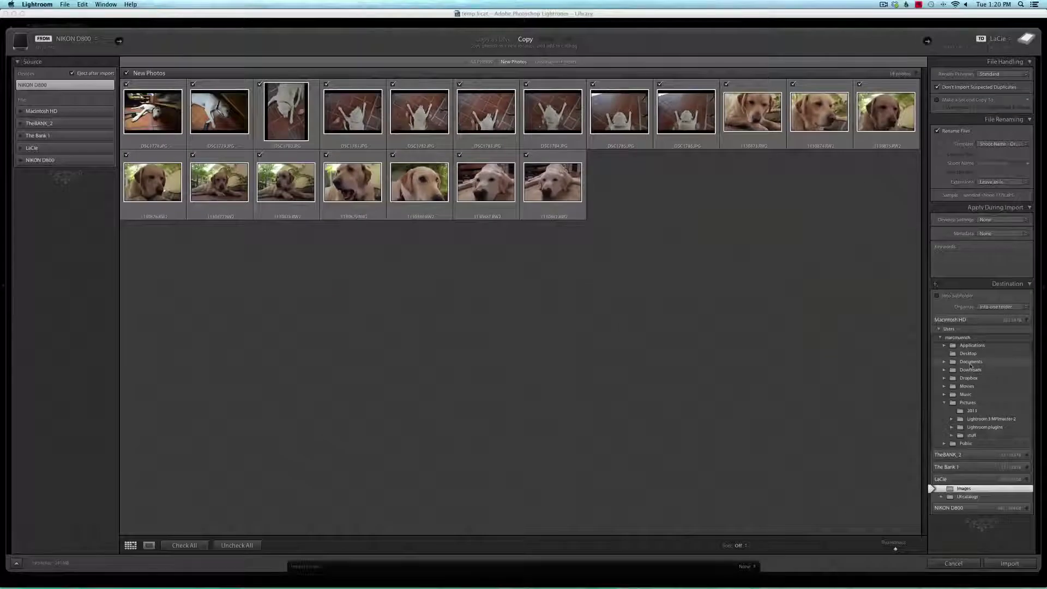
- Collapse the other import panels and set the Destination organize option to Into one folder
{"action": "left_click", "coordinate": [1008, 284], "text": "alt"}
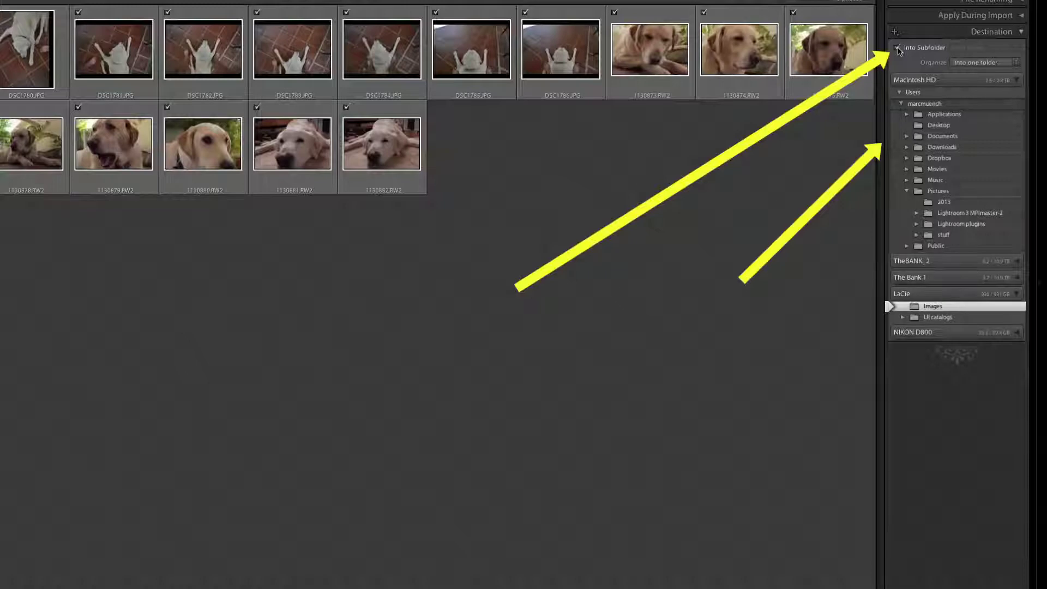
{"action": "left_click", "coordinate": [981, 64]}
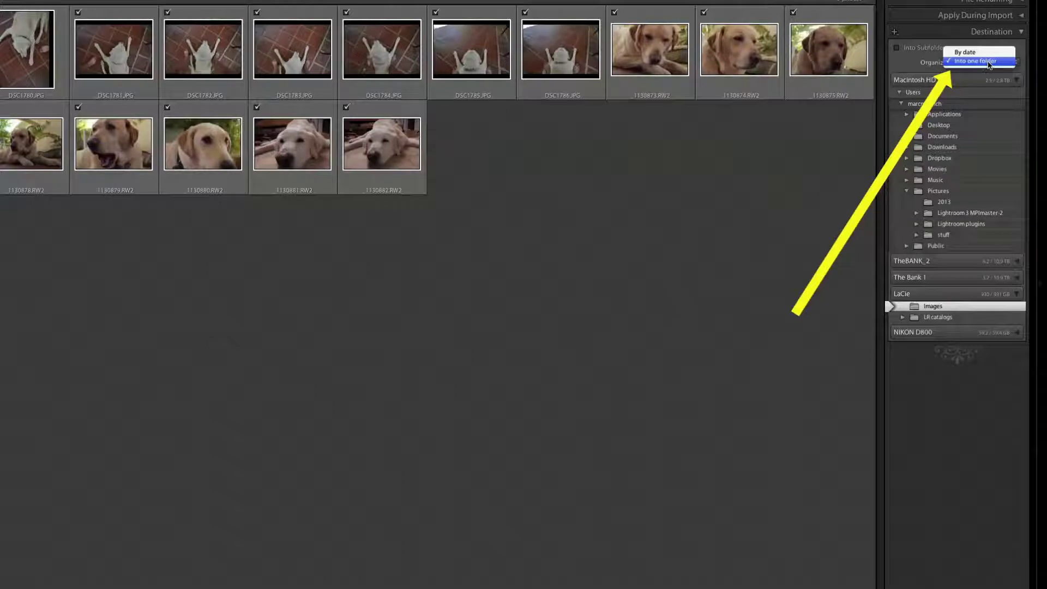
{"action": "left_click", "coordinate": [990, 64]}
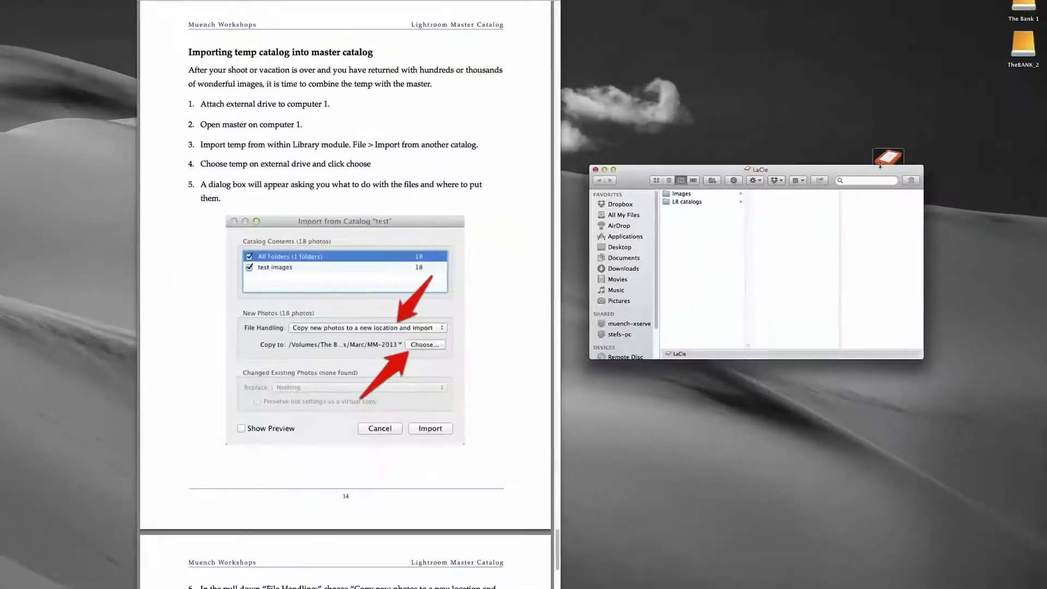
- In Finder, browse the LaCie drive's Images and LR catalogs/temp folders to preview temp.lrcat, then return to Lightroom
{"action": "left_click", "coordinate": [542, 161]}
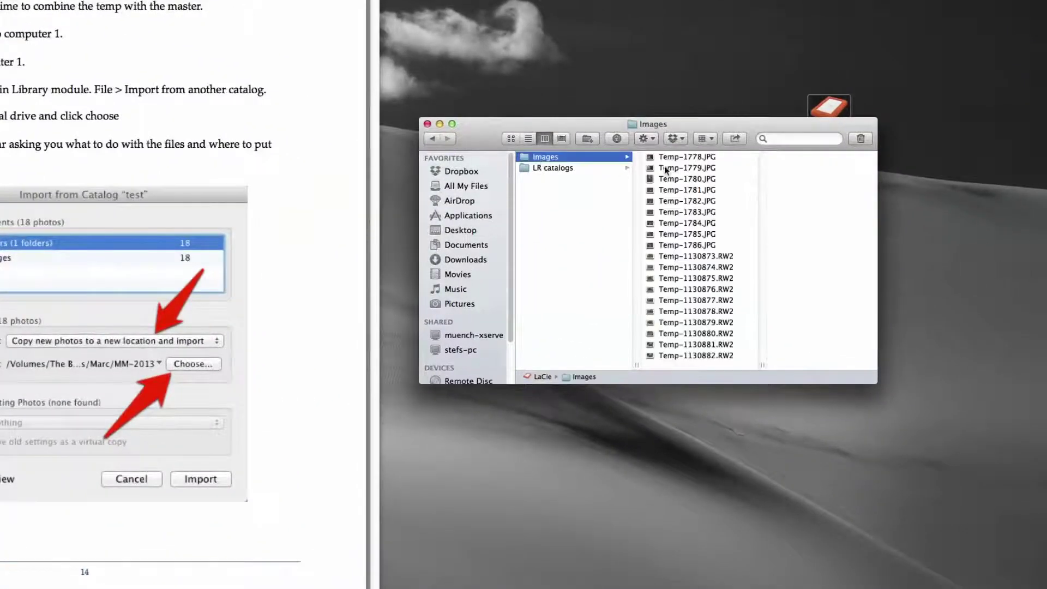
{"action": "left_click", "coordinate": [556, 169]}
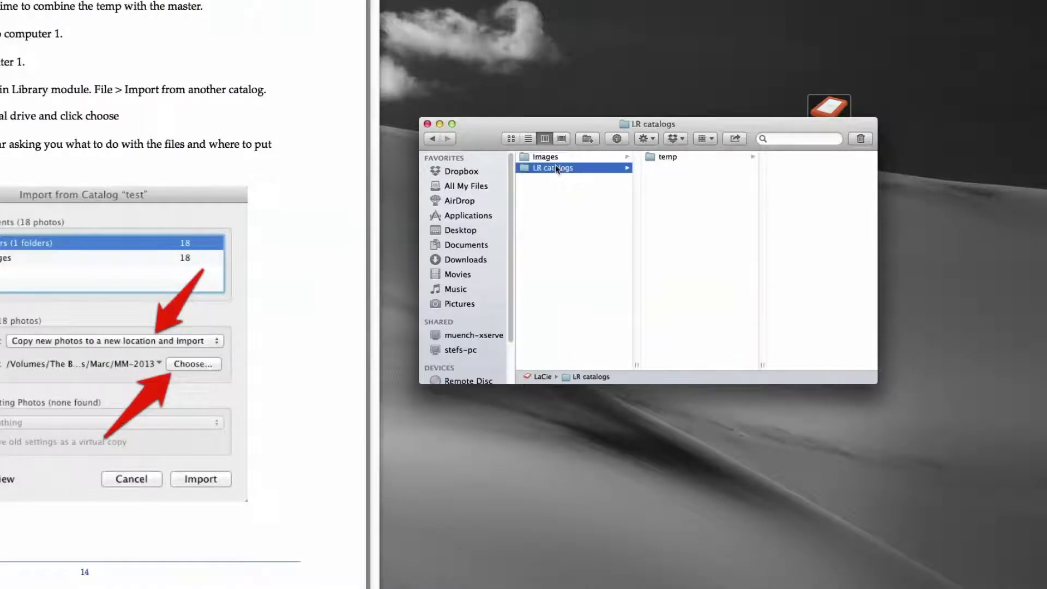
{"action": "left_click", "coordinate": [654, 158]}
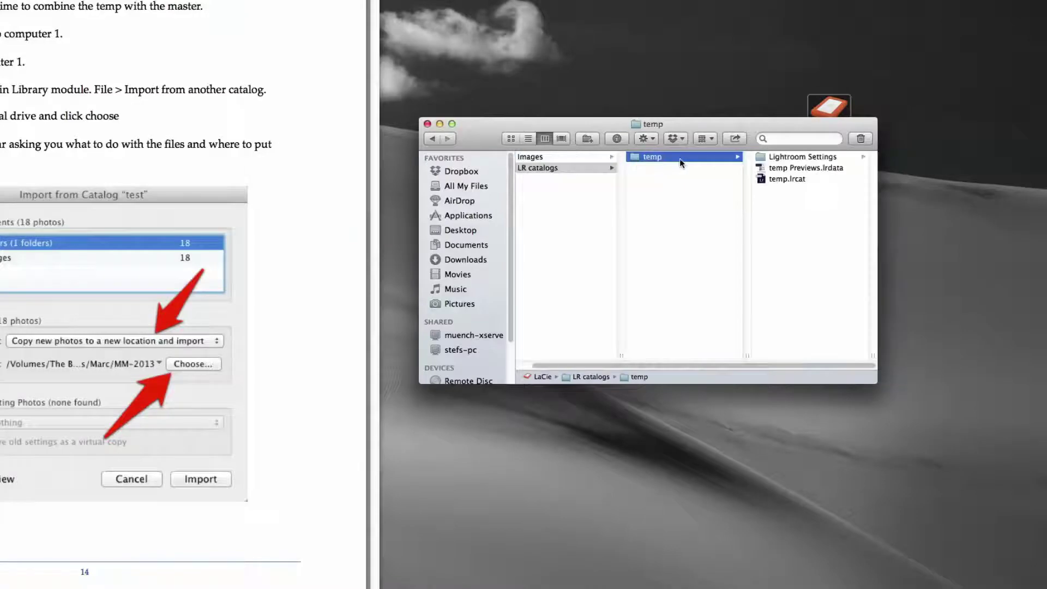
{"action": "left_click", "coordinate": [777, 180]}
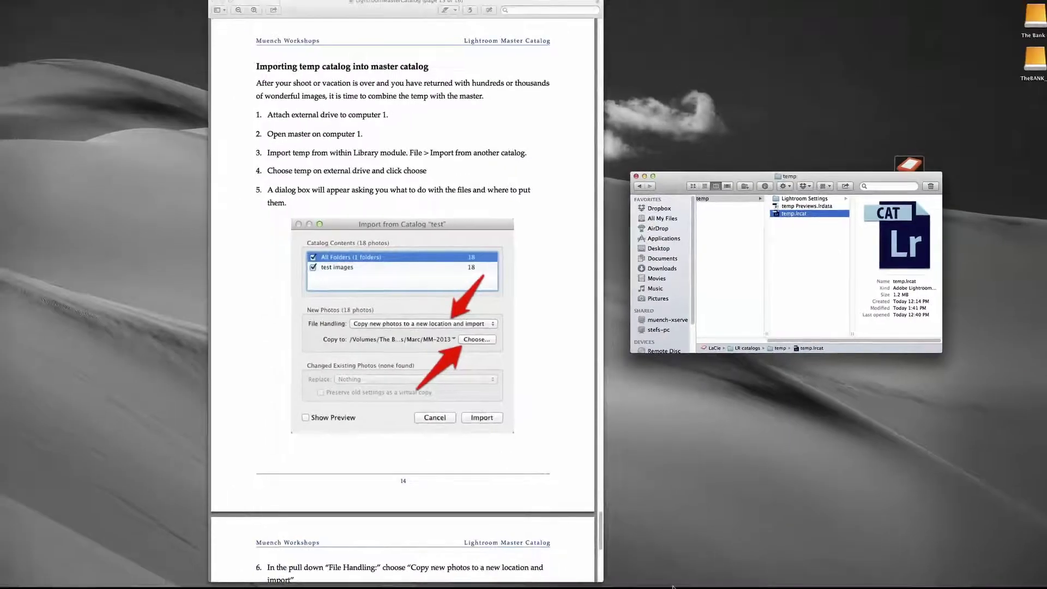
{"action": "mouse_move", "coordinate": [672, 587]}
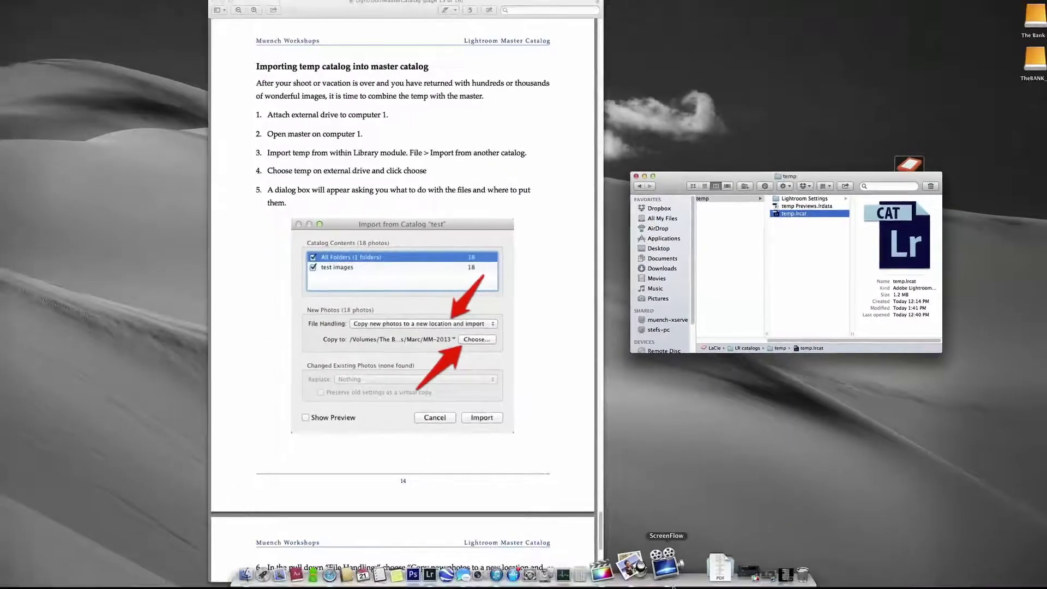
{"action": "left_click", "coordinate": [730, 572]}
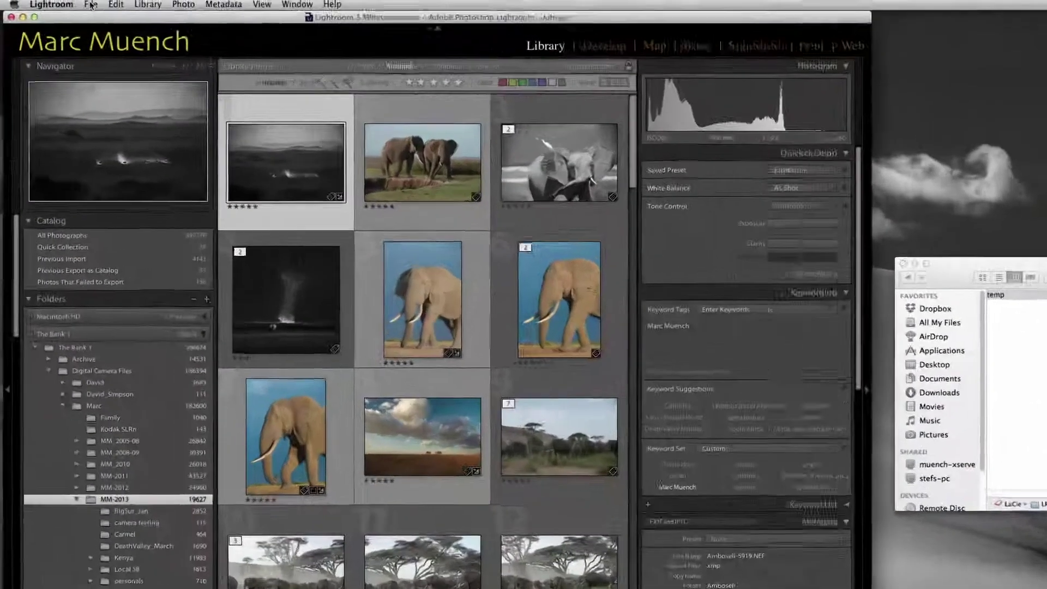
- Use File > Import from Another Catalog to pick temp.lrcat from LaCie > LR catalogs > temp
{"action": "left_click", "coordinate": [97, 6]}
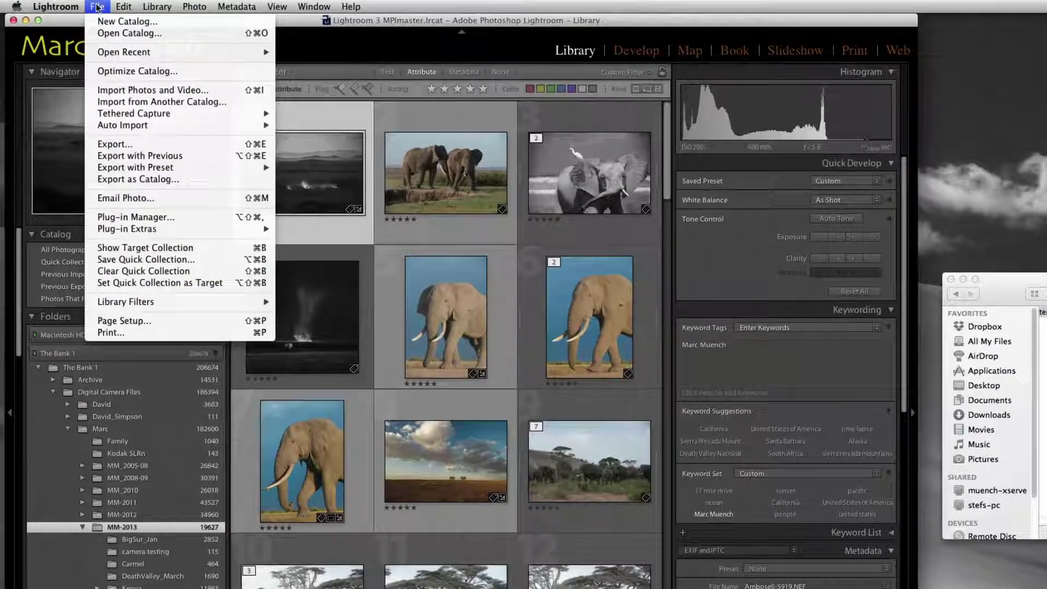
{"action": "left_click", "coordinate": [105, 104]}
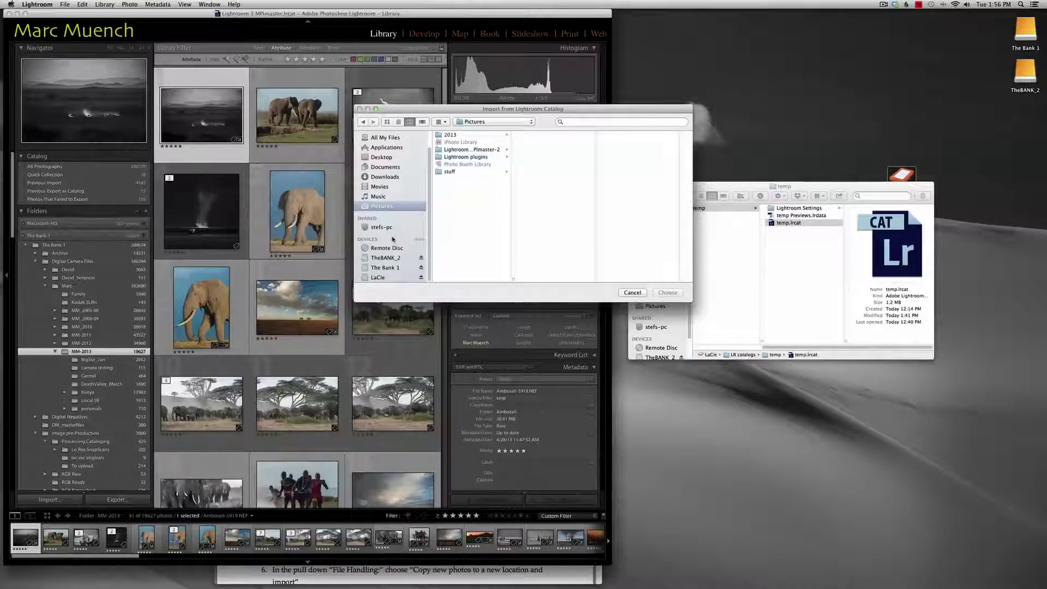
{"action": "left_click", "coordinate": [379, 278]}
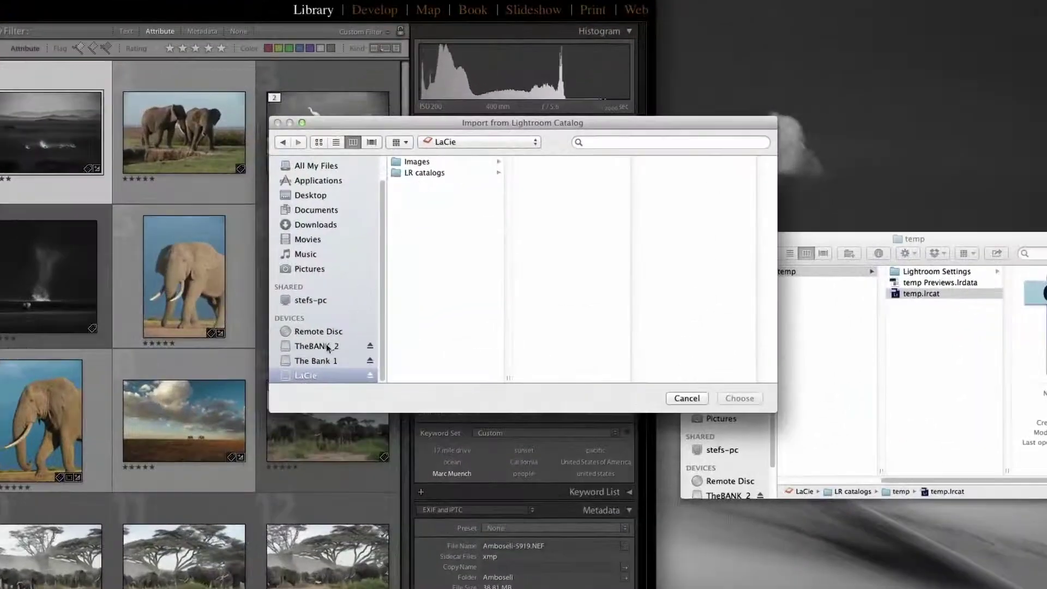
{"action": "left_click", "coordinate": [415, 172]}
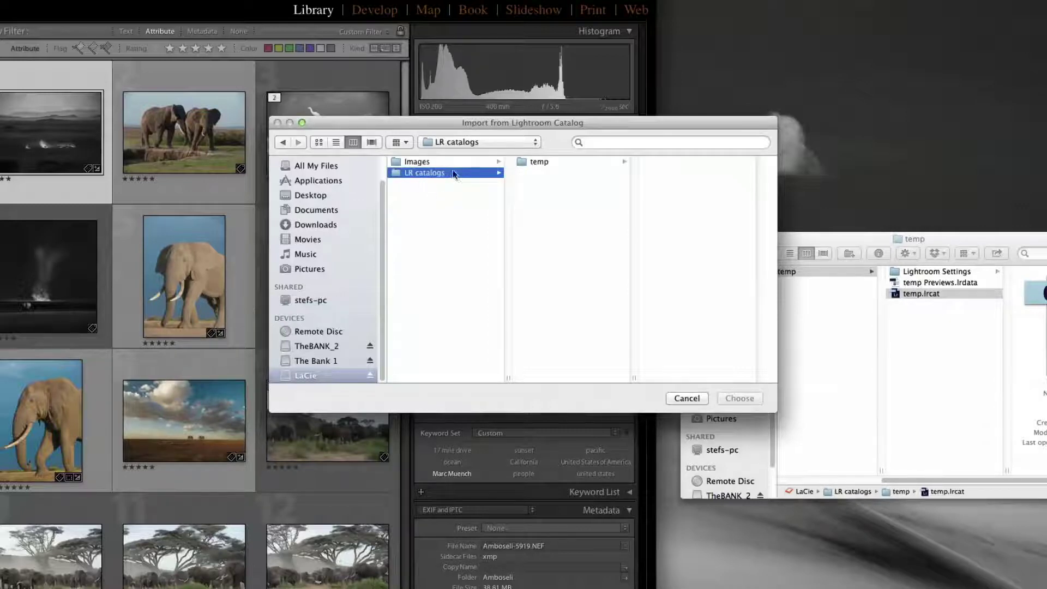
{"action": "left_click", "coordinate": [533, 163]}
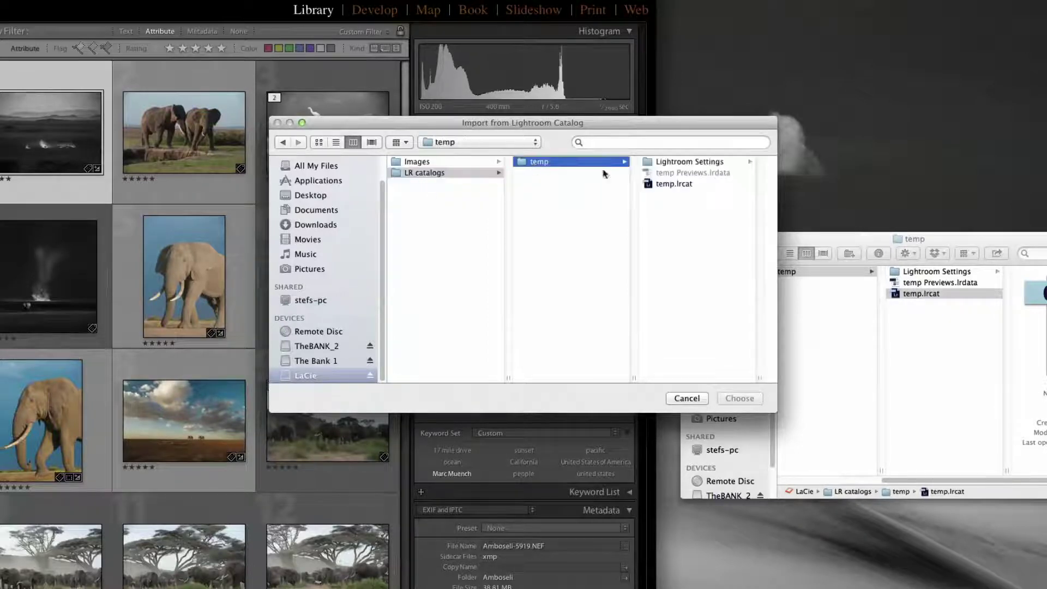
{"action": "left_click", "coordinate": [648, 185]}
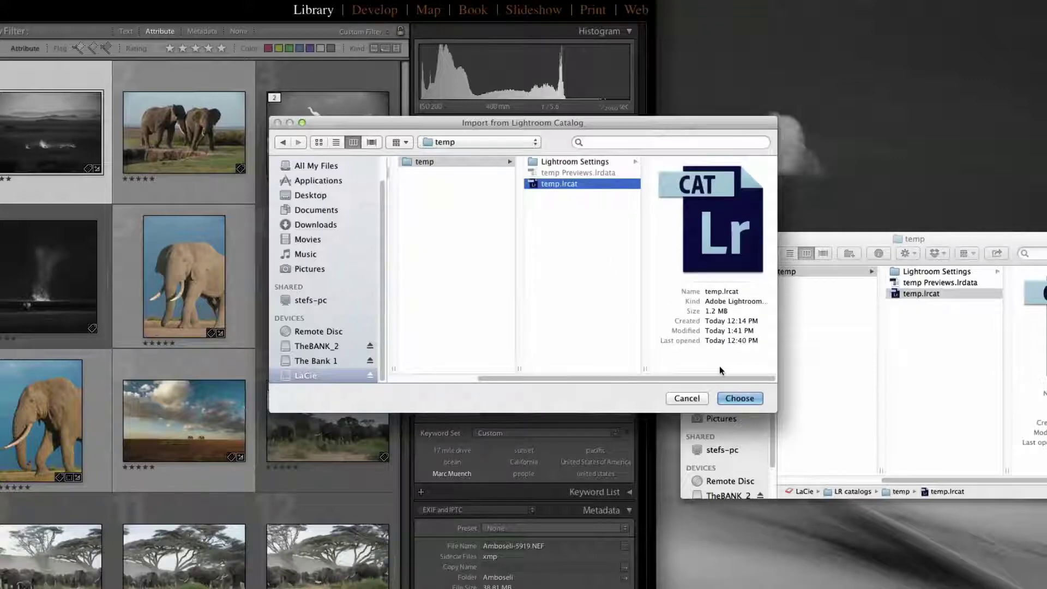
{"action": "left_click", "coordinate": [733, 399]}
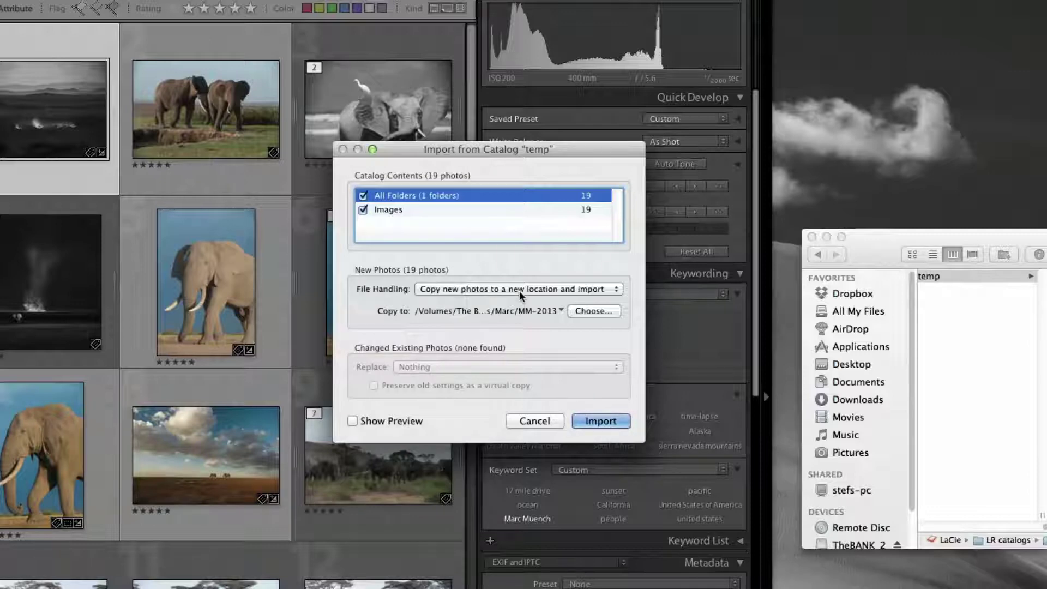
- Set the copy destination for the 19 new photos to Marc/MM-2013 on The Bank 1
{"action": "left_click", "coordinate": [589, 311]}
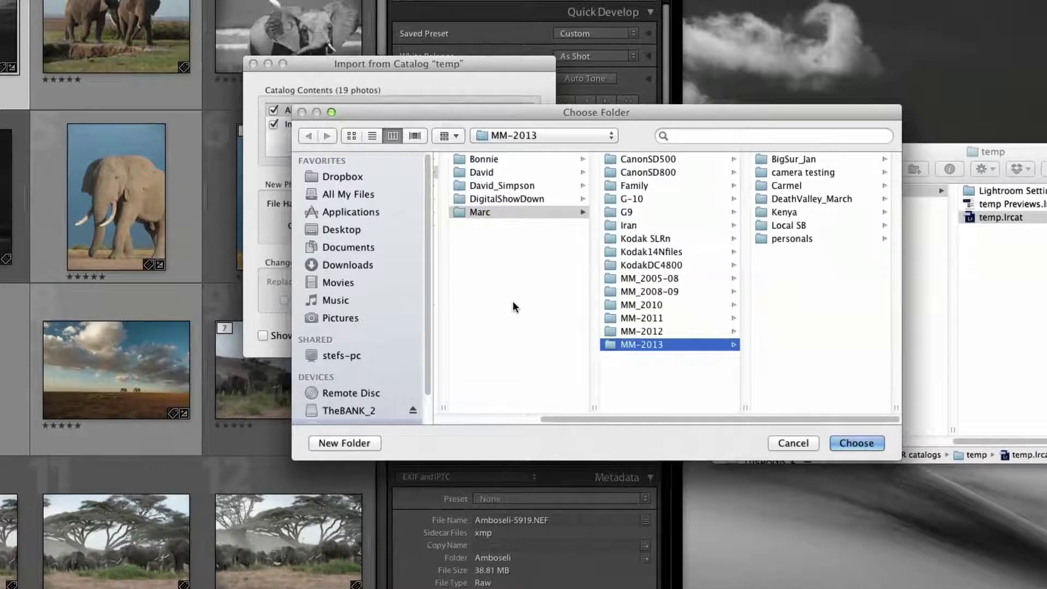
{"action": "scroll", "coordinate": [385, 377], "scroll_direction": "down", "scroll_amount": 2}
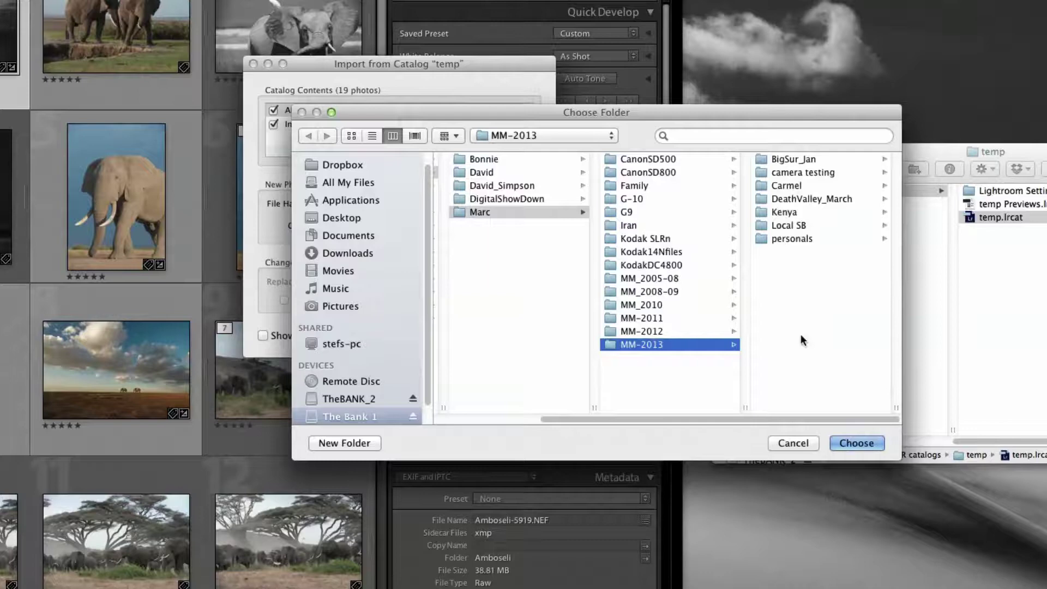
{"action": "left_click", "coordinate": [843, 441]}
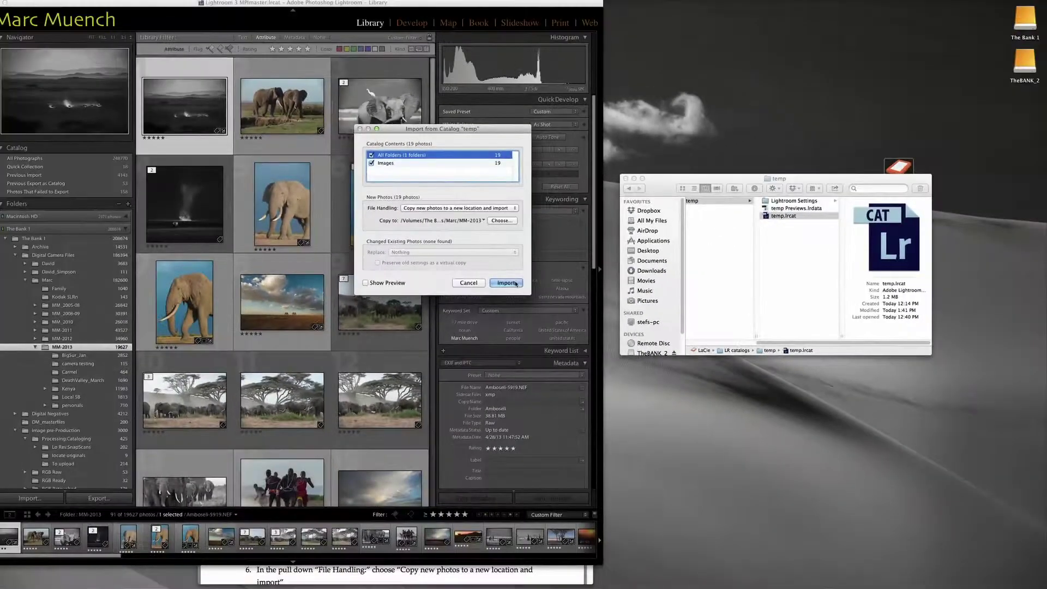
- Start the import so the 19 temp photos are copied into MM-2013 in the master catalog
{"action": "left_click", "coordinate": [518, 303]}
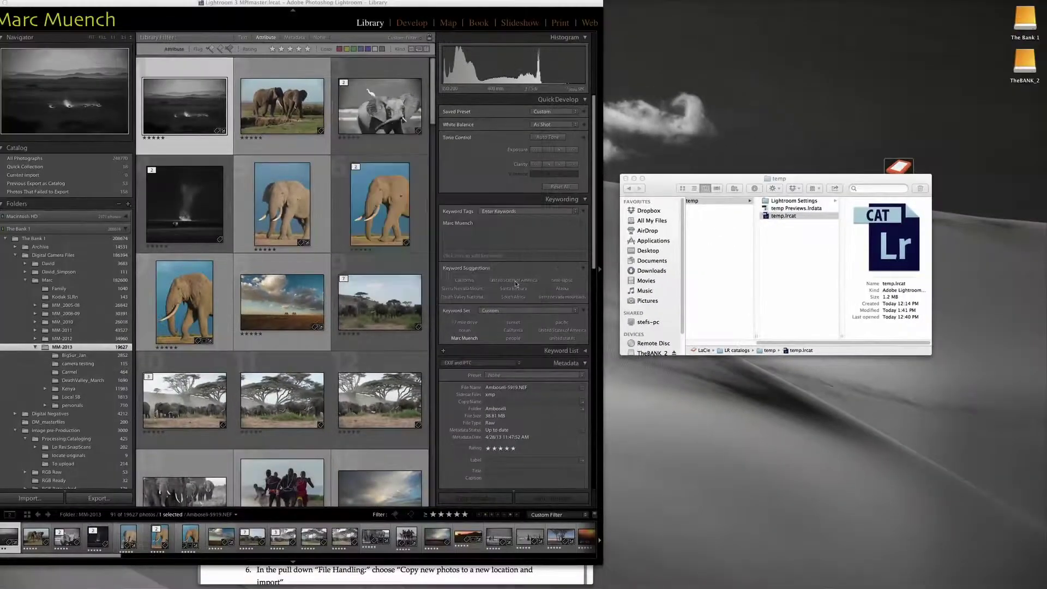